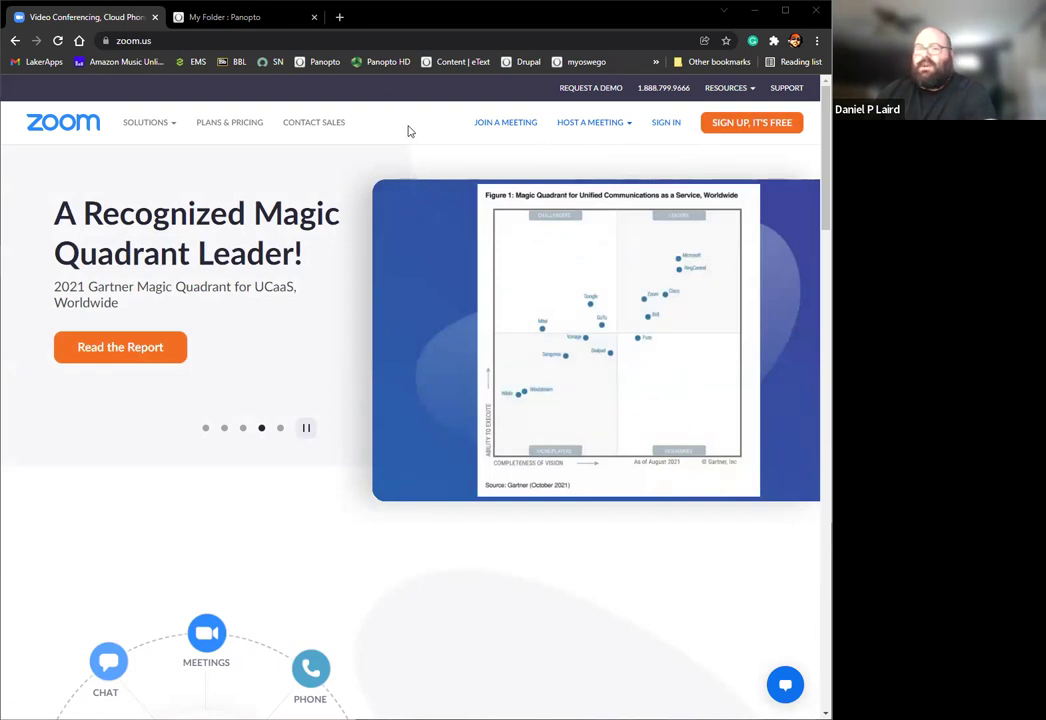
Step: Sign in to Zoom through SSO using the company domain oswego-edu
click(663, 124)
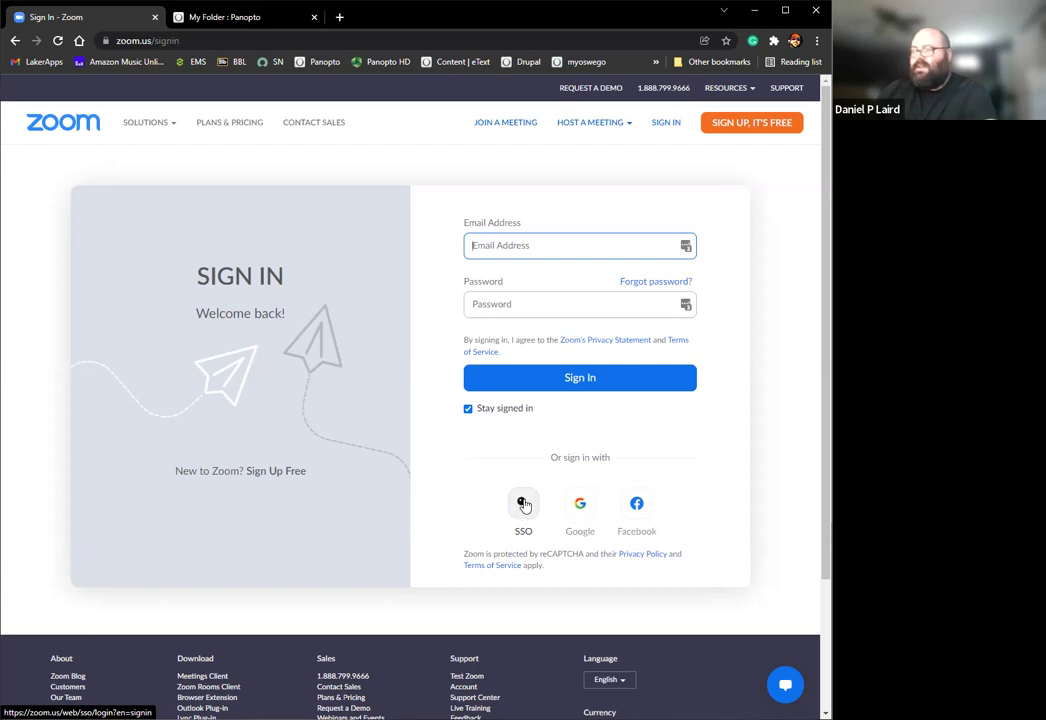
click(524, 505)
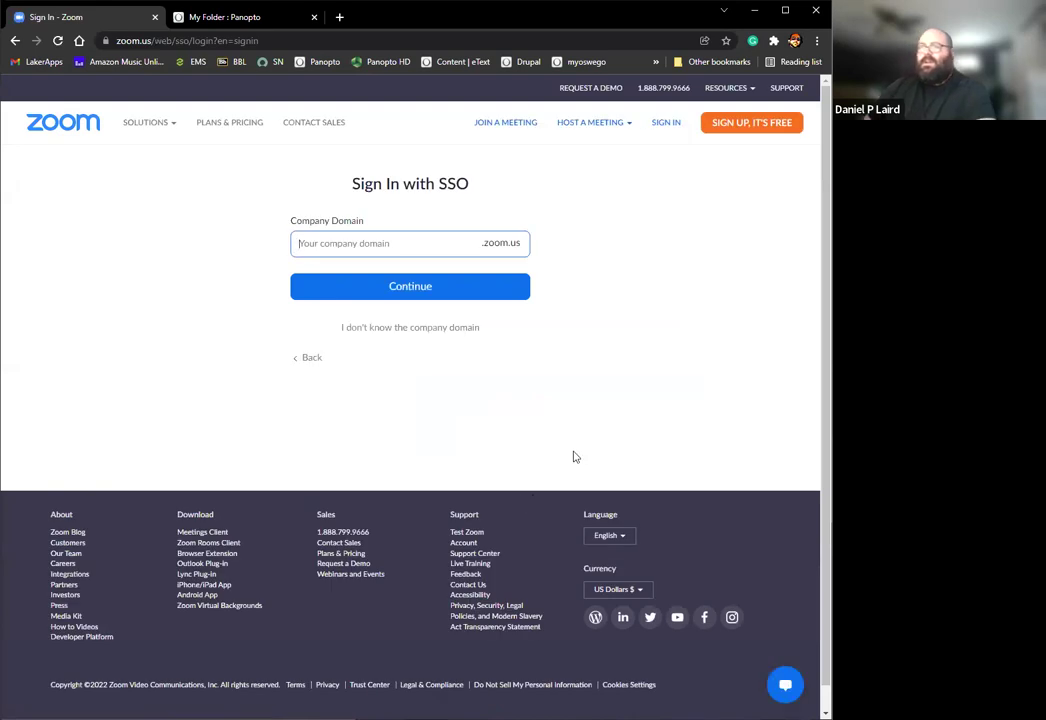
text(oswego-edu)
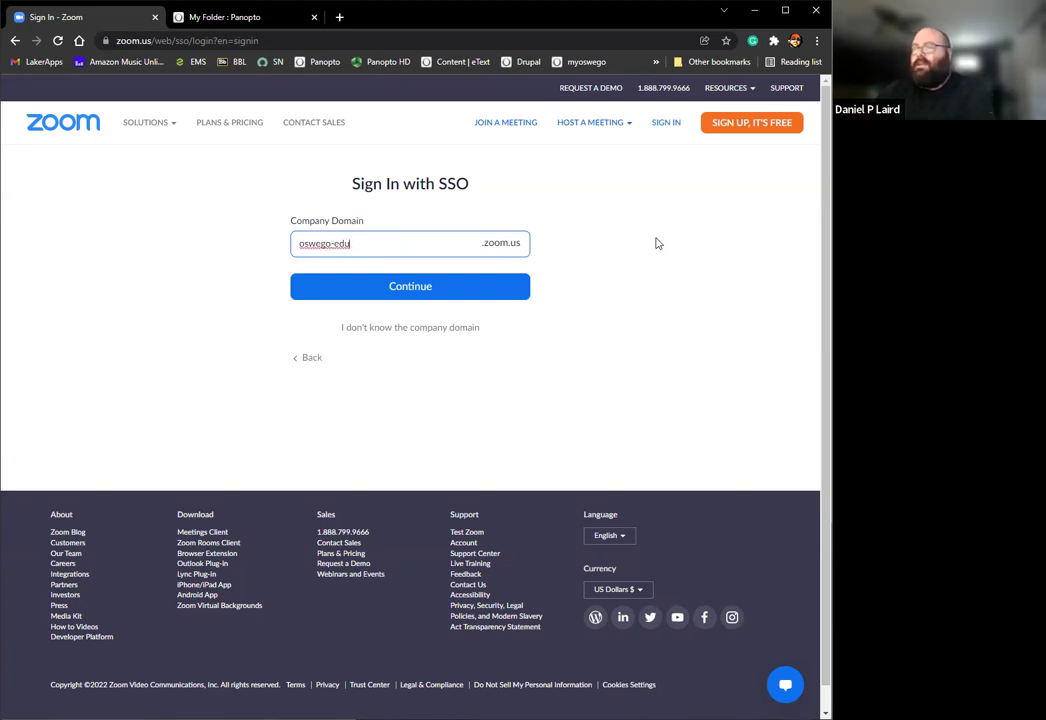
click(396, 290)
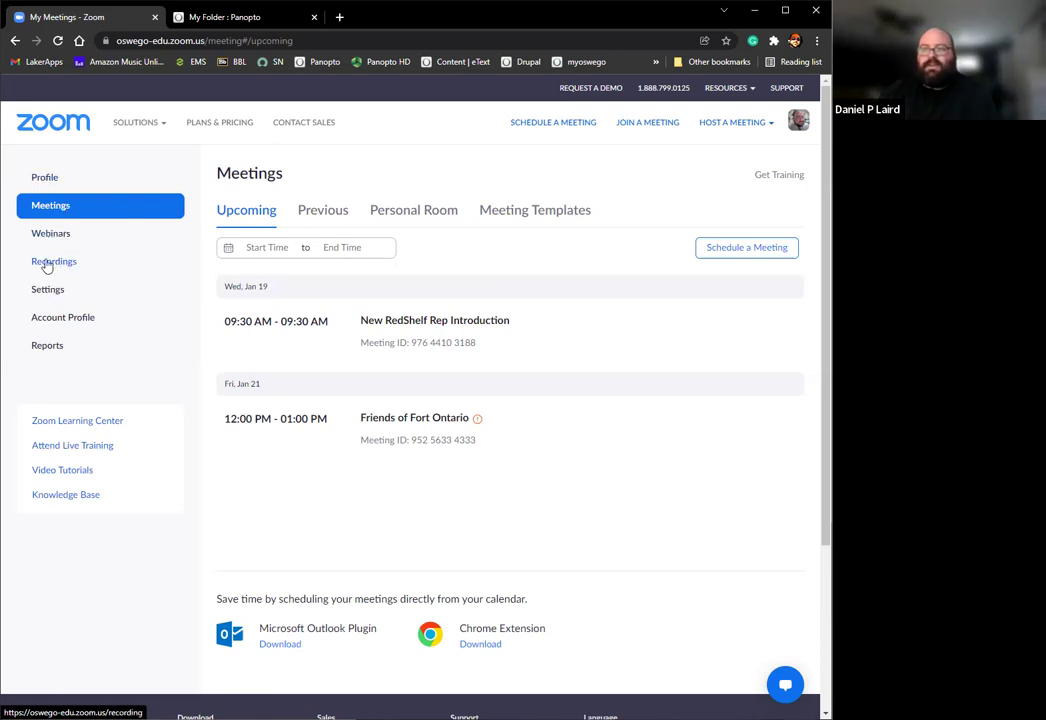
Step: Show the account's Cloud Recordings list from the Recordings sidebar entry
click(44, 266)
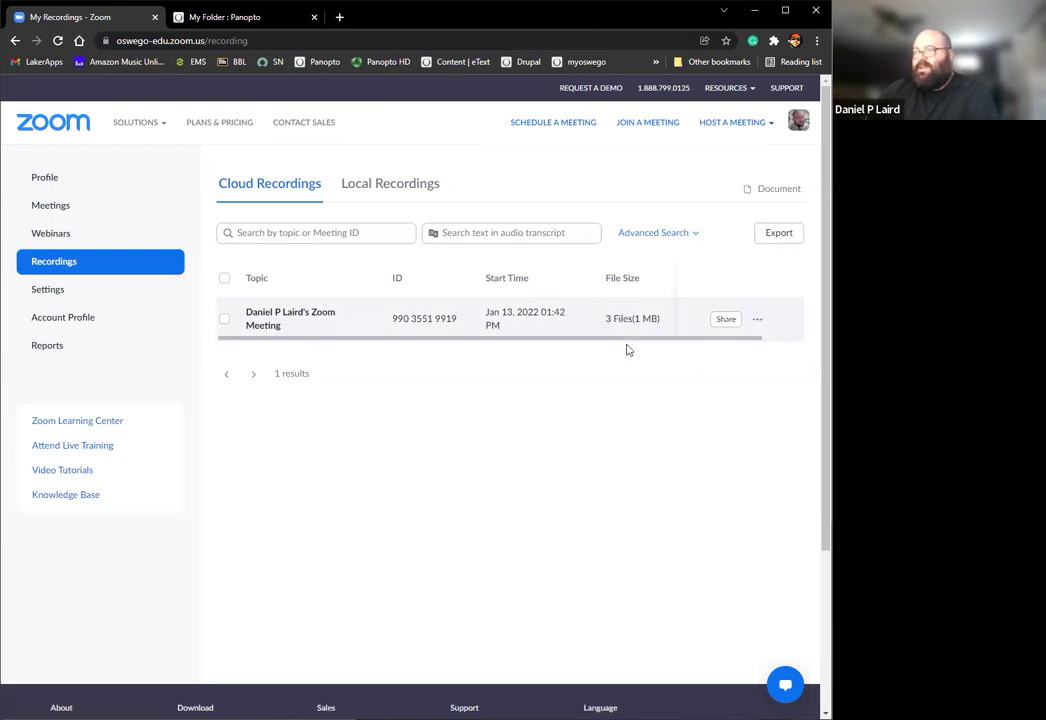
Step: Choose Download (3 files) for the Jan 13, 2022 recording, turning off future reminders
click(758, 320)
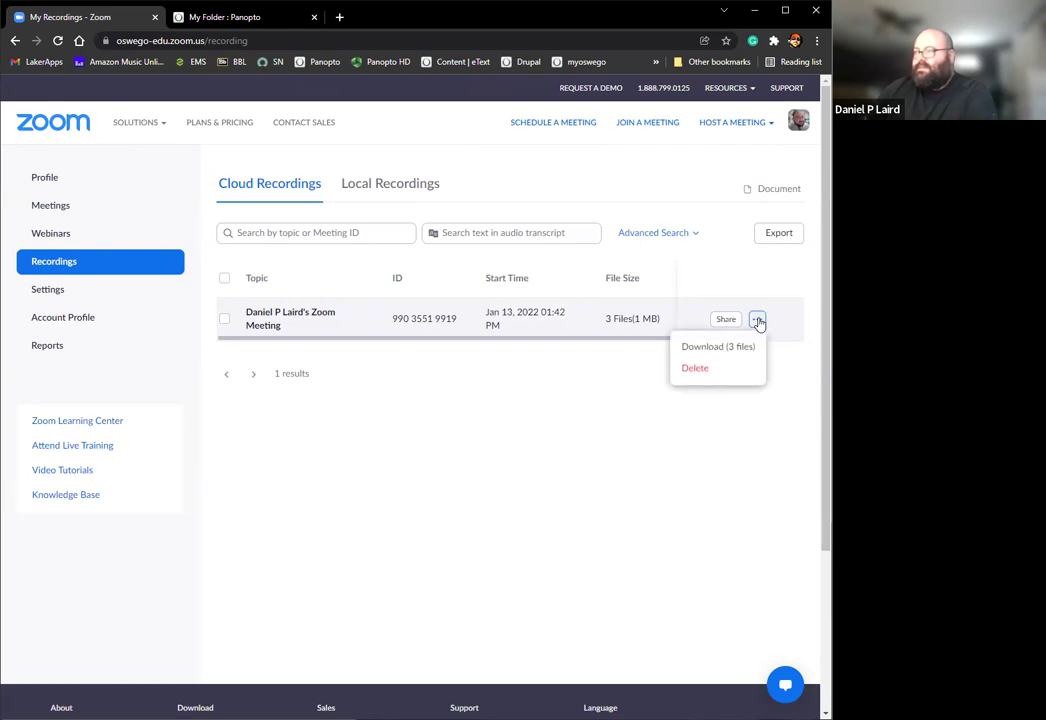
click(698, 348)
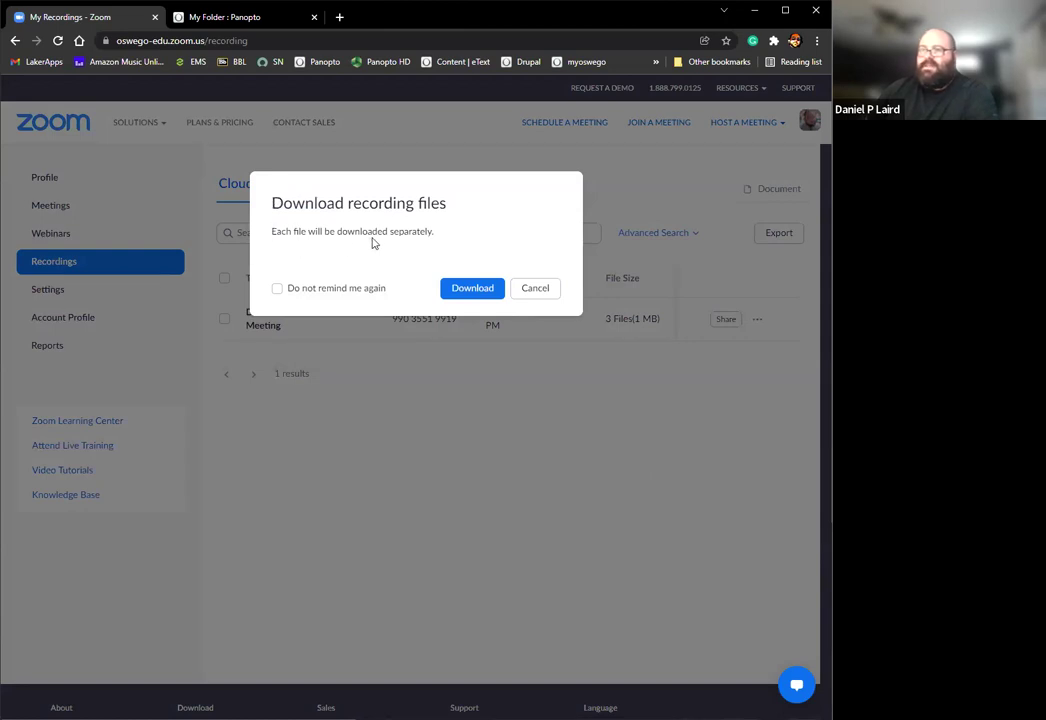
click(279, 290)
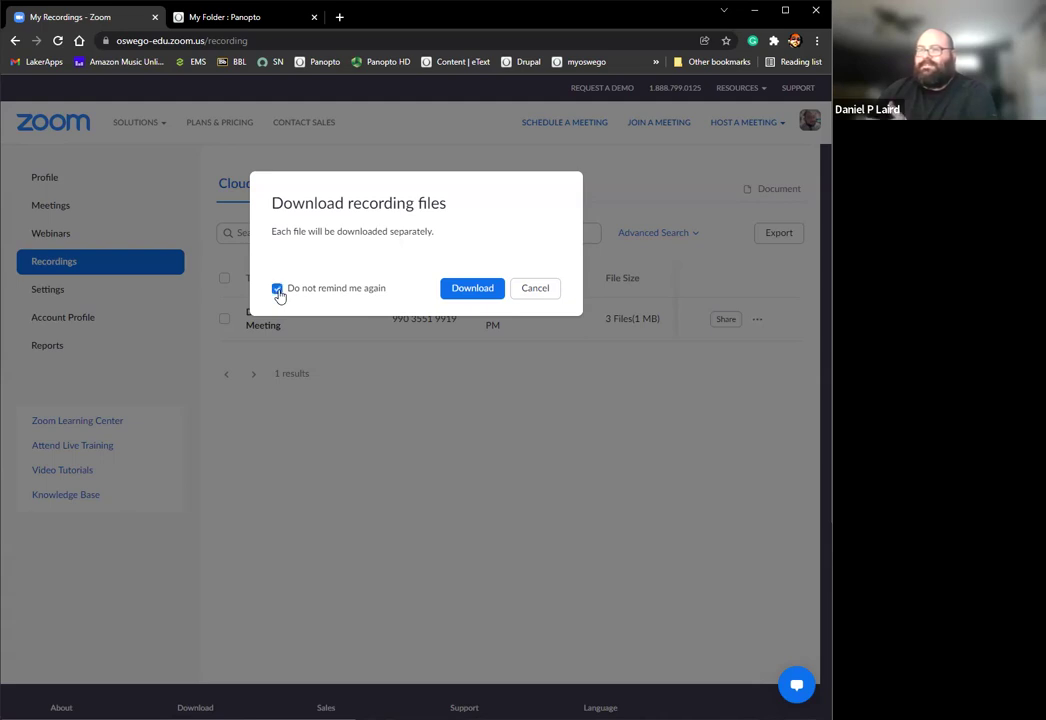
Step: Save the recording's .mp4 video, .m4a audio and .vtt transcript to Downloads
click(472, 290)
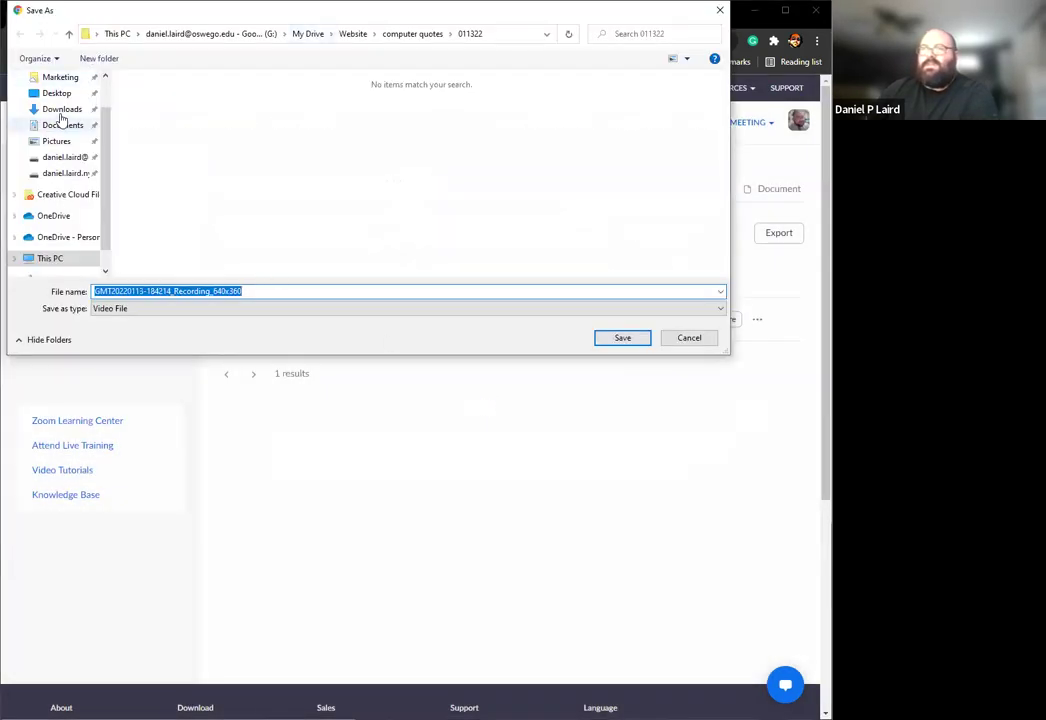
click(60, 113)
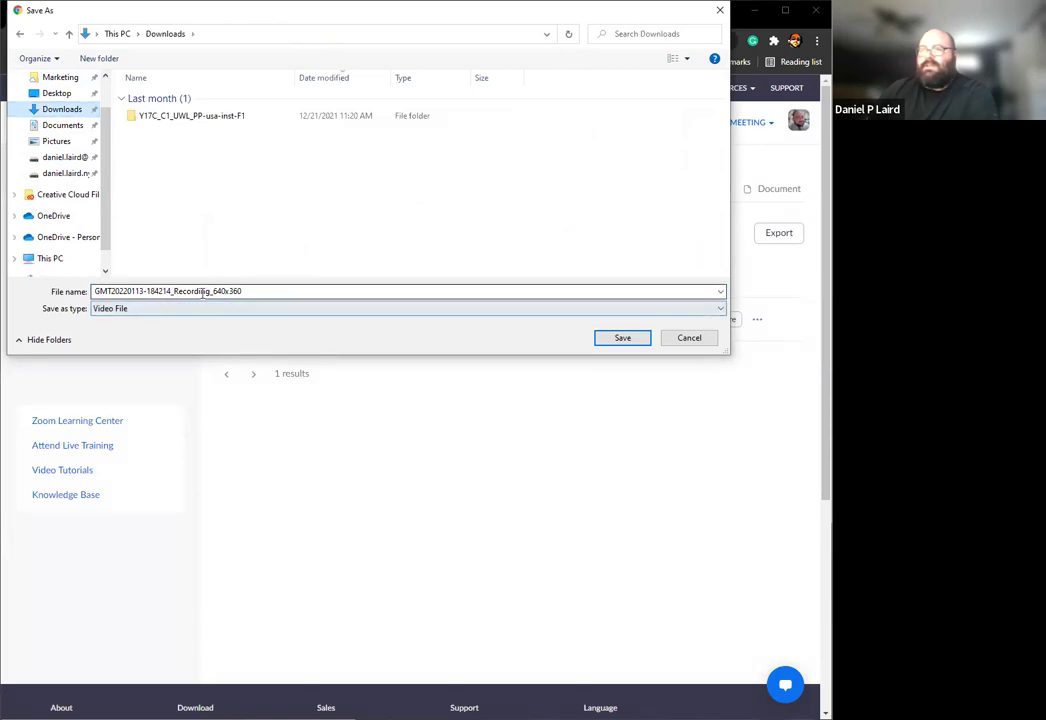
click(620, 338)
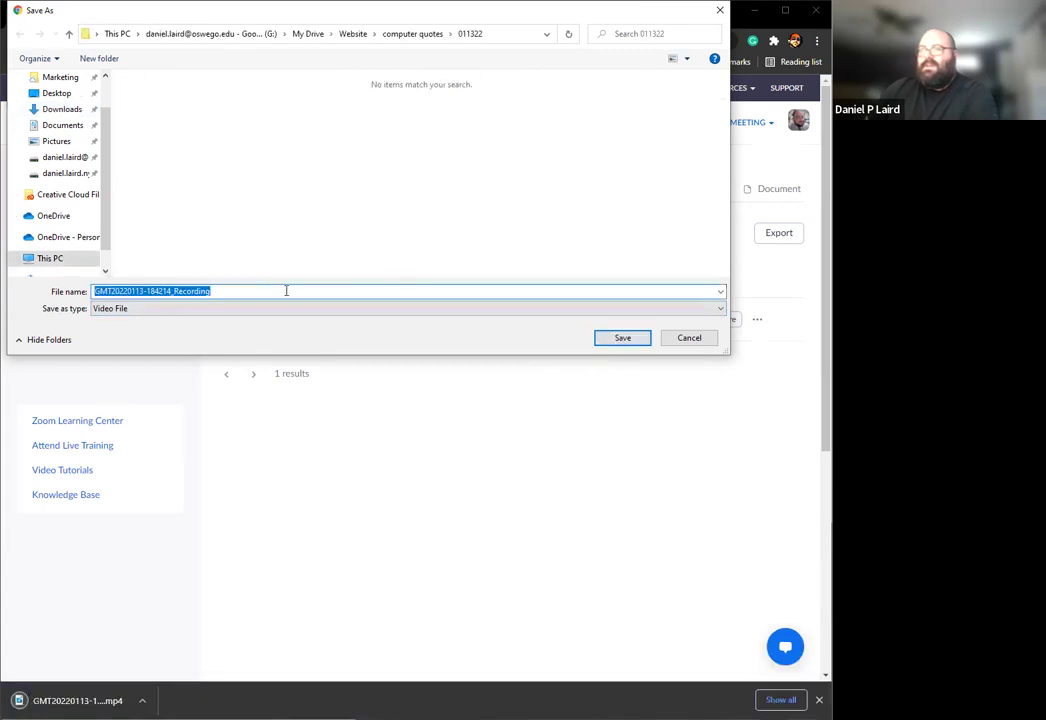
click(623, 339)
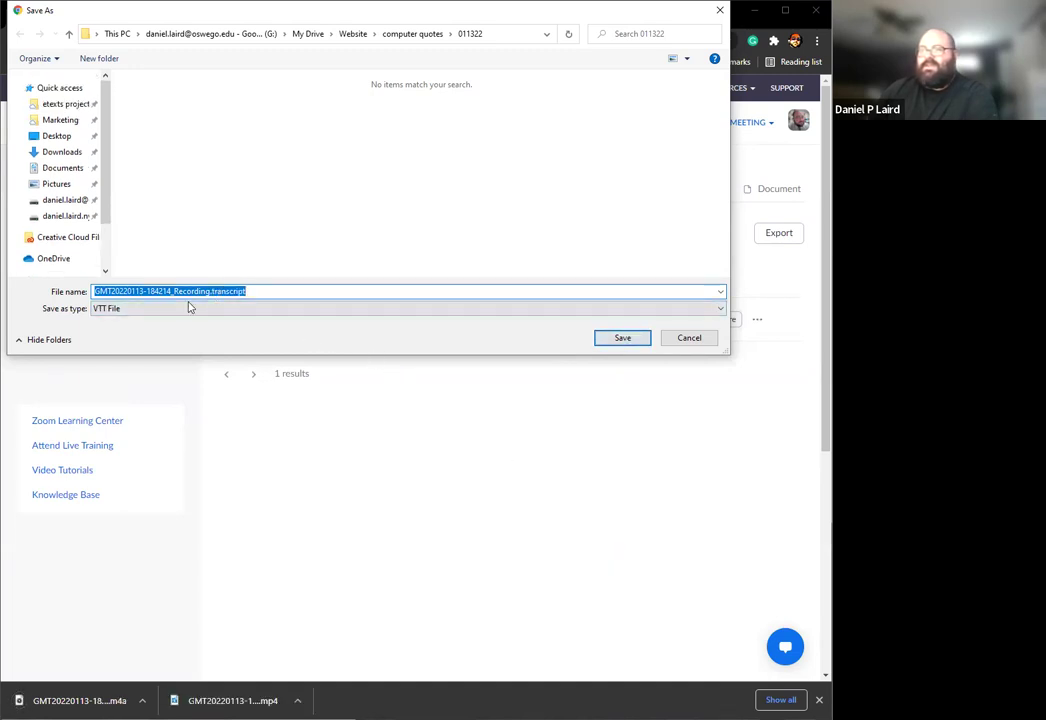
click(622, 338)
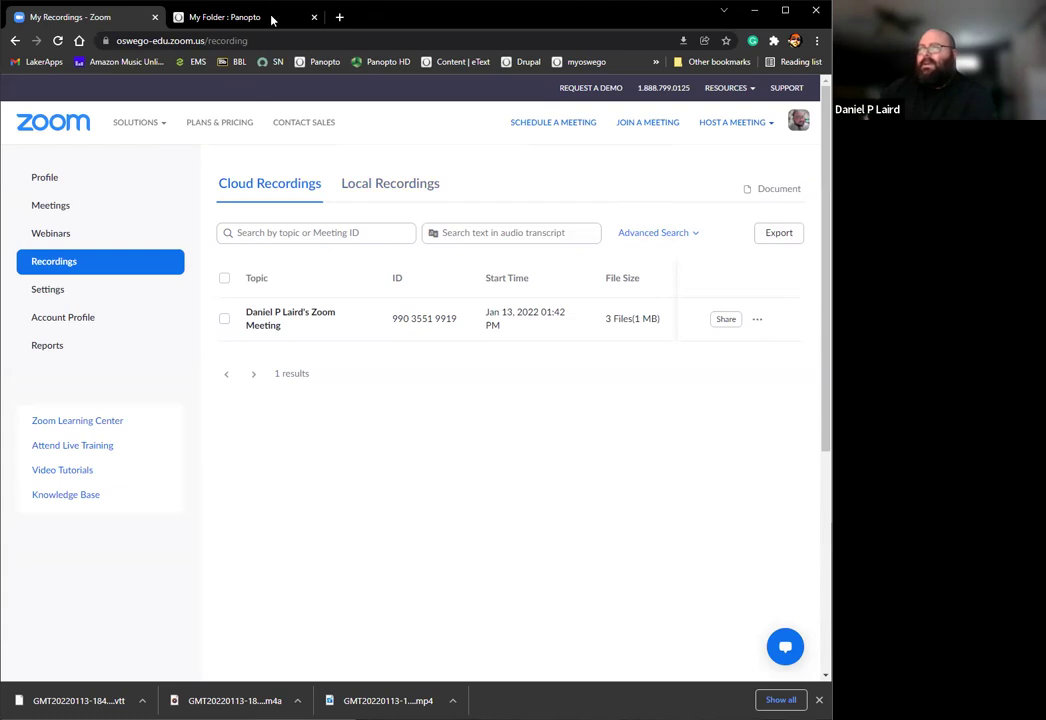
Step: Switch to the Panopto My Folder tab with its 40 sessions
click(221, 19)
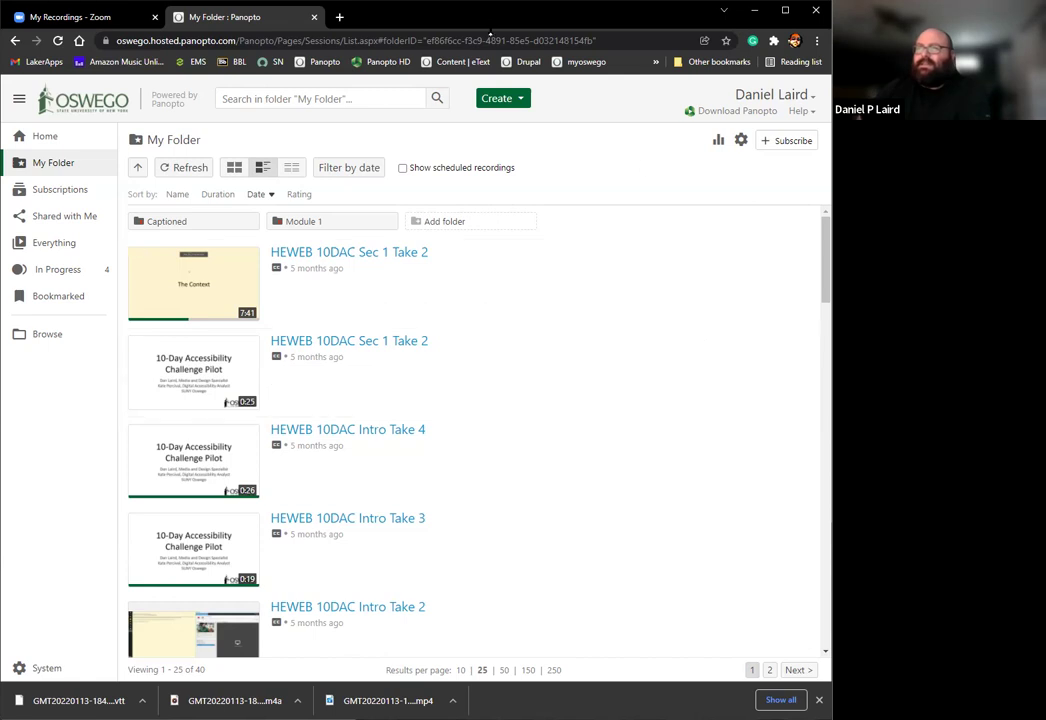
Step: Open SUNY Oswego's Panopto Lecture Capture page in a new tab and skim it
click(339, 17)
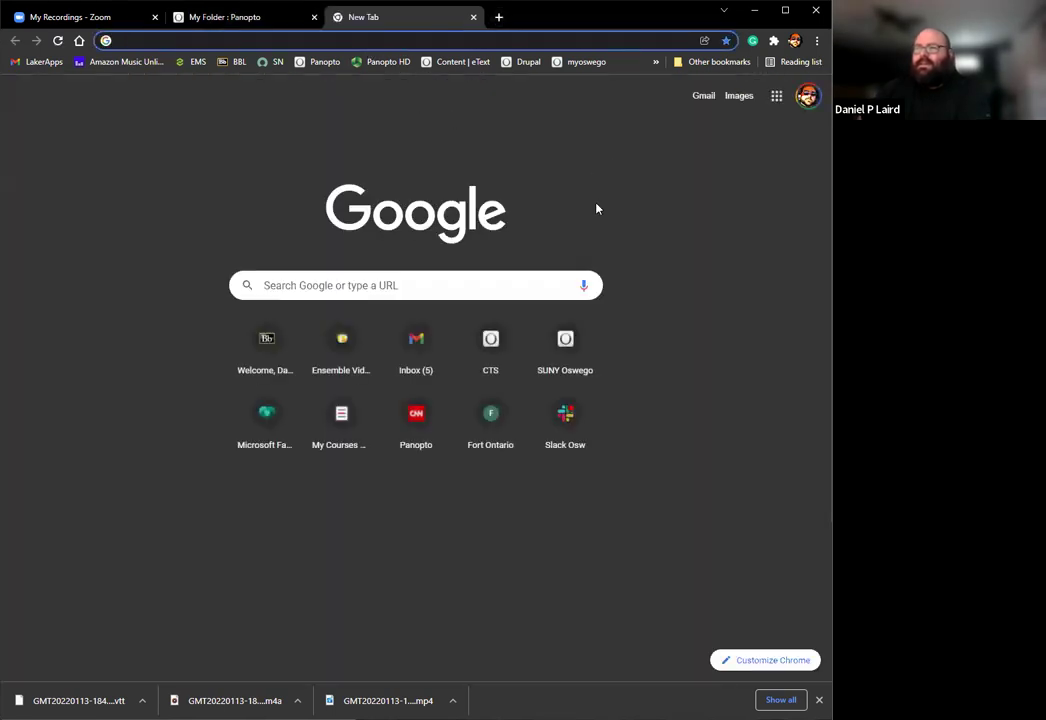
click(408, 428)
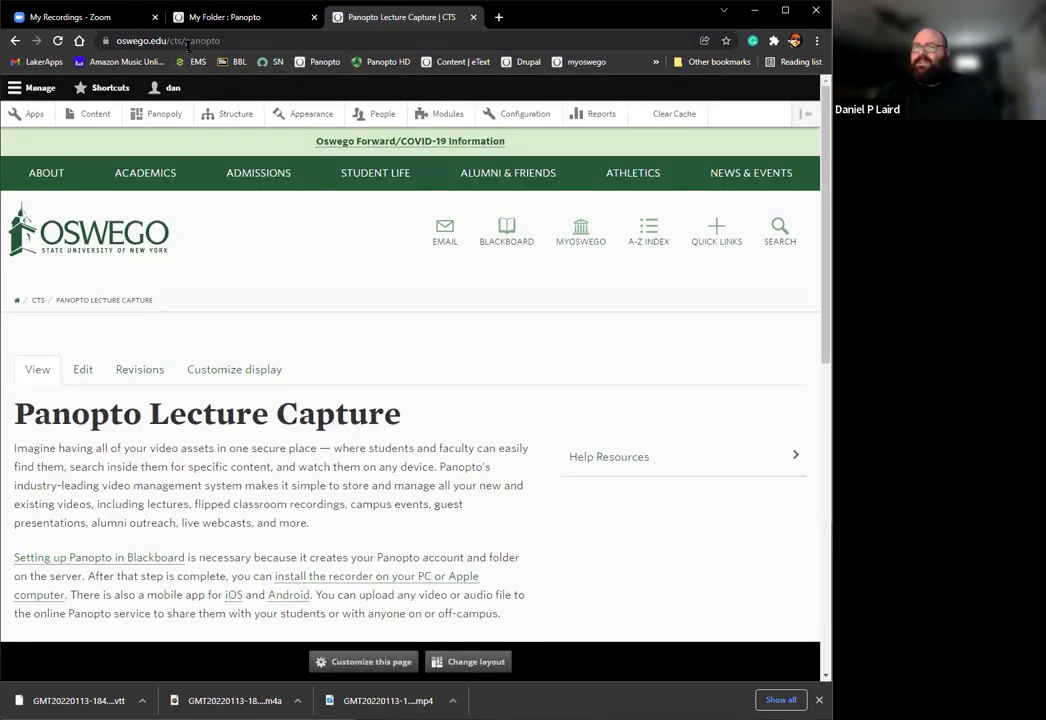
scroll(332, 315, down, 1)
scroll(332, 317, down, 1)
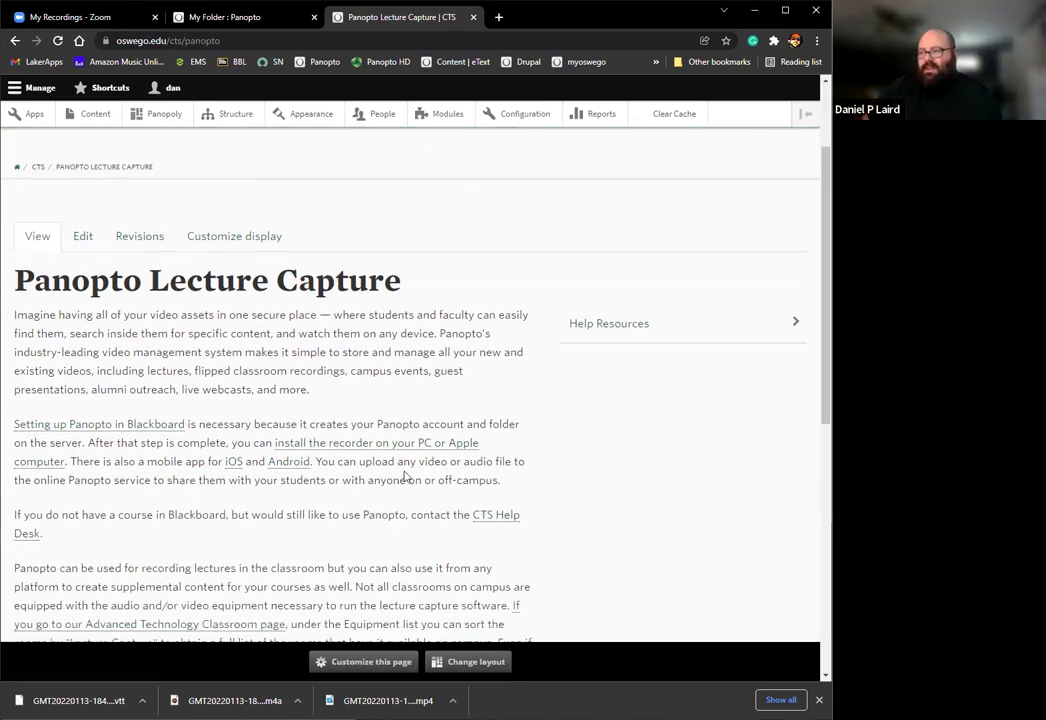
scroll(400, 457, down, 1)
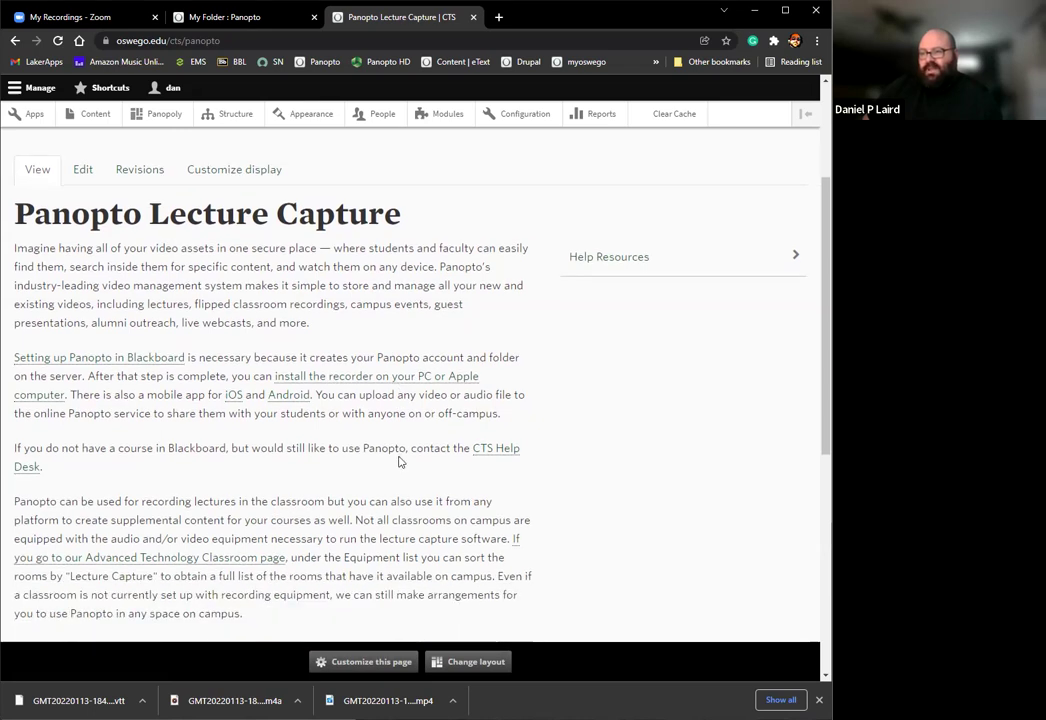
scroll(400, 460, up, 3)
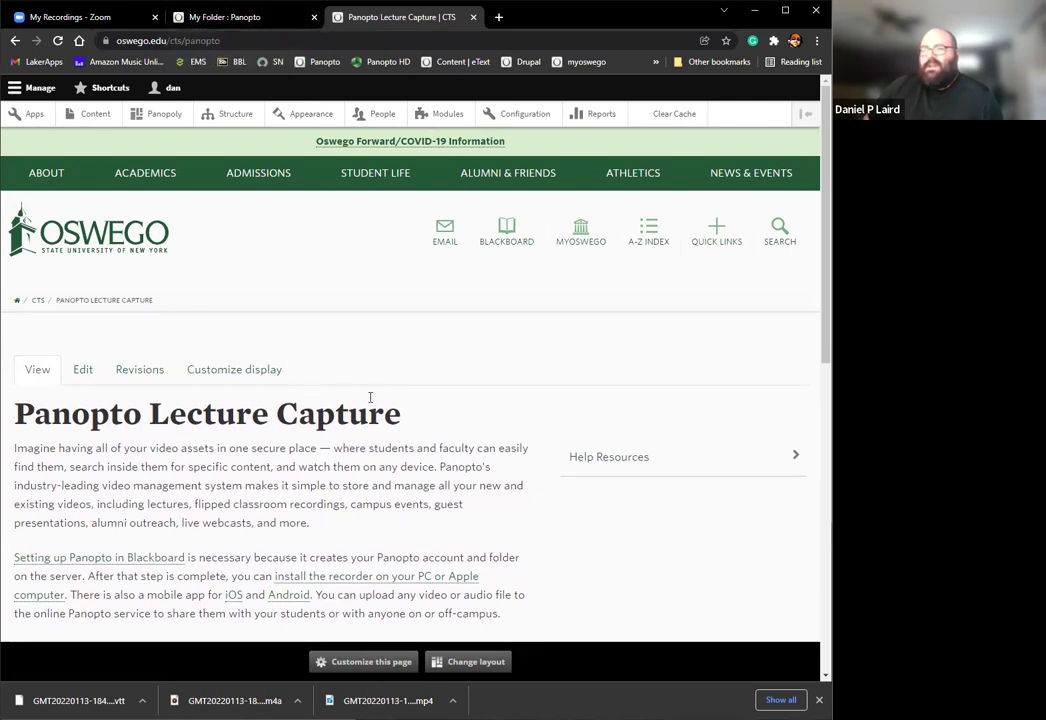
Step: Go back to the 'My Folder : Panopto' tab headed by HEWEB 10DAC Sec 1 Take 2
click(232, 19)
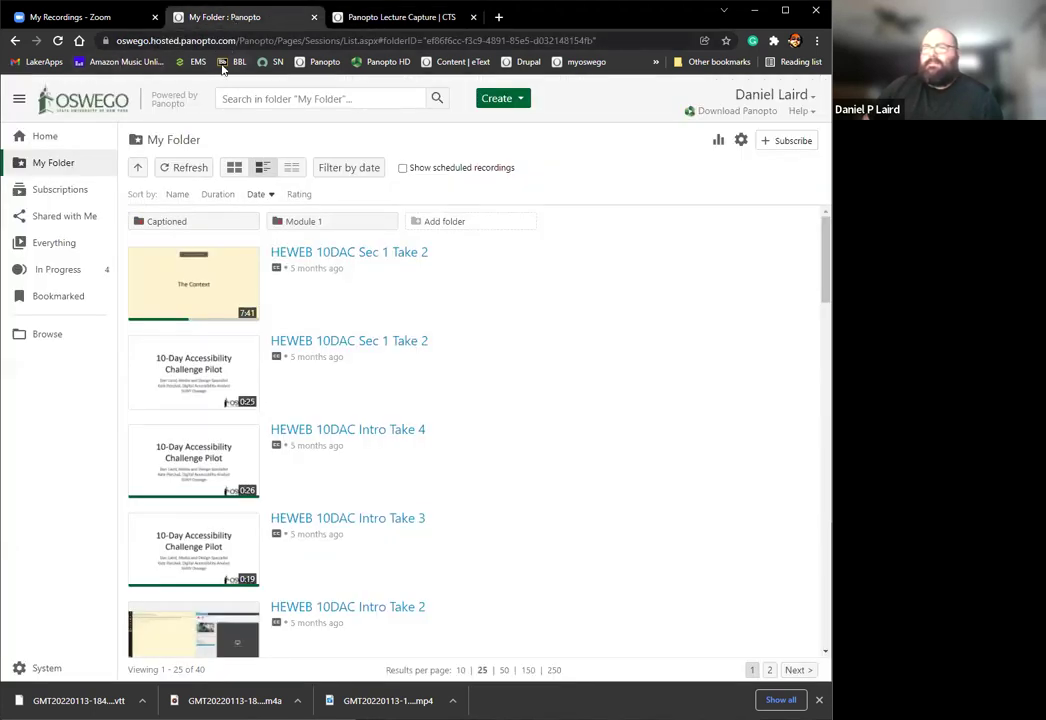
mouse_move(503, 246)
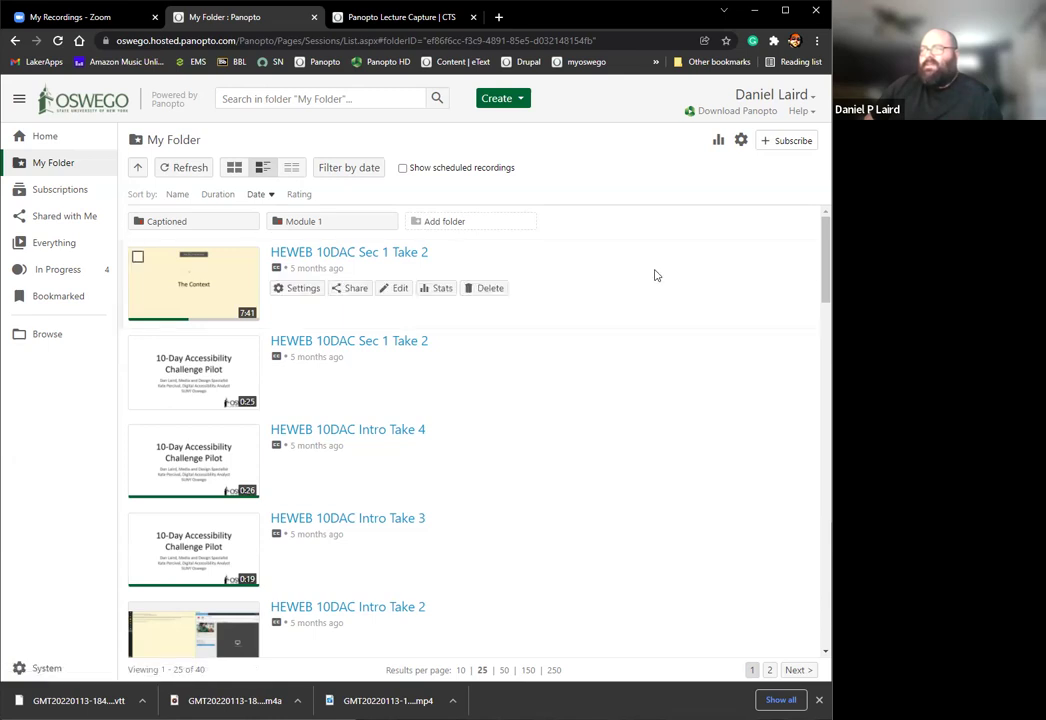
Step: Open the Outputs page in HEWEB 10DAC Sec 1 Take 2's settings
click(296, 290)
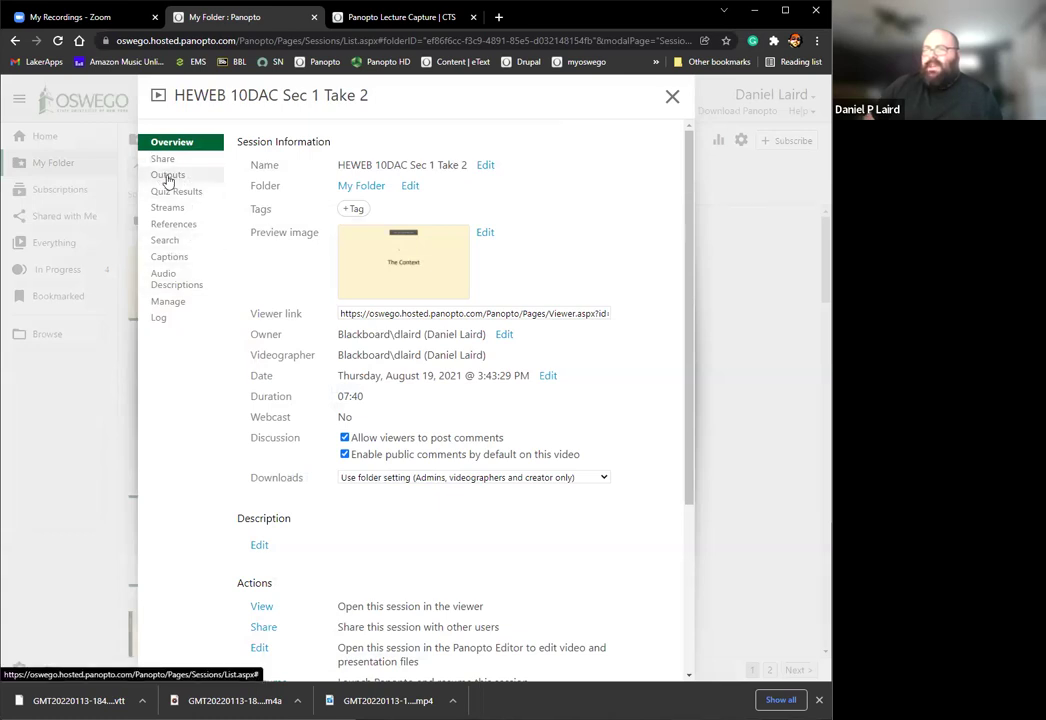
click(168, 176)
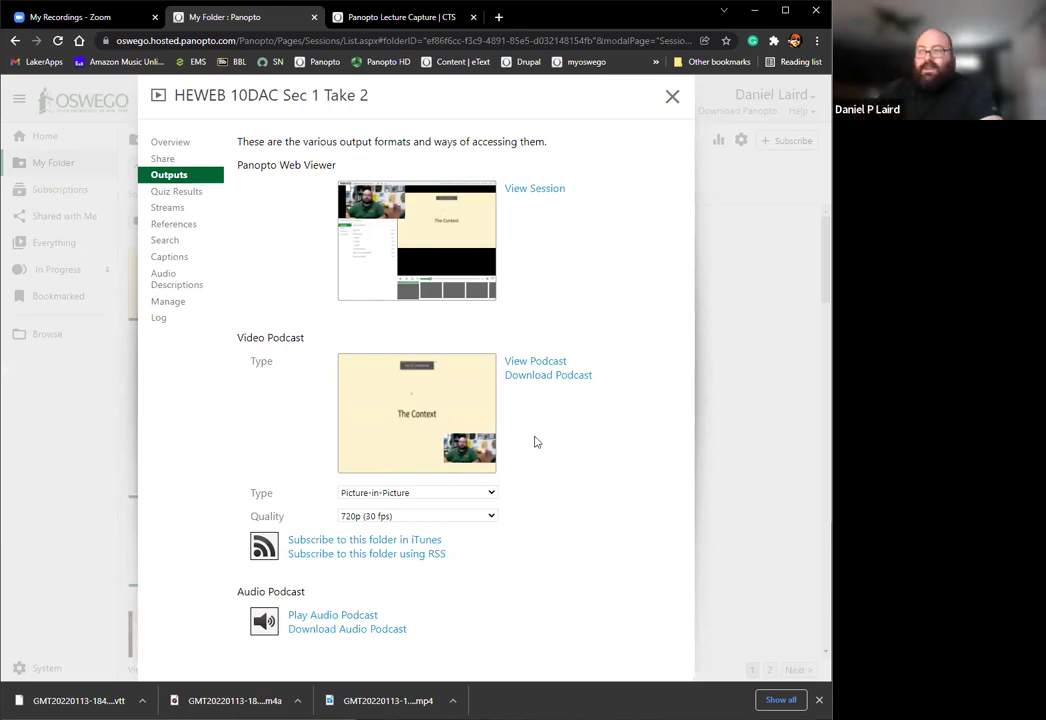
Step: Save the 720p Picture-in-Picture video podcast mp4 into Downloads
click(548, 376)
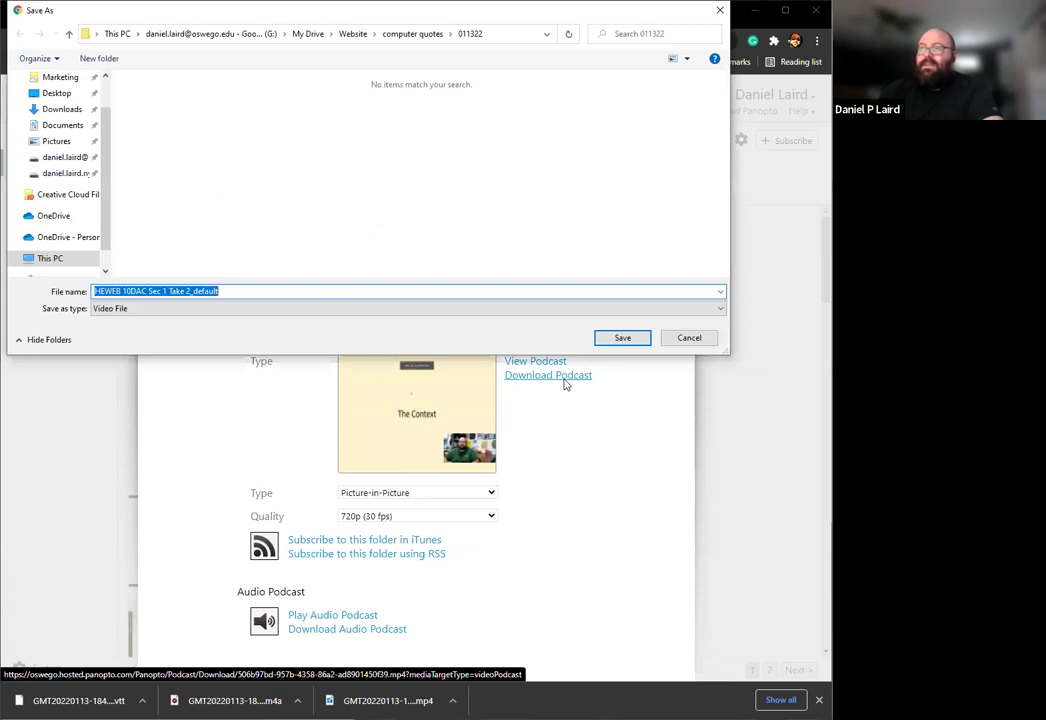
click(60, 109)
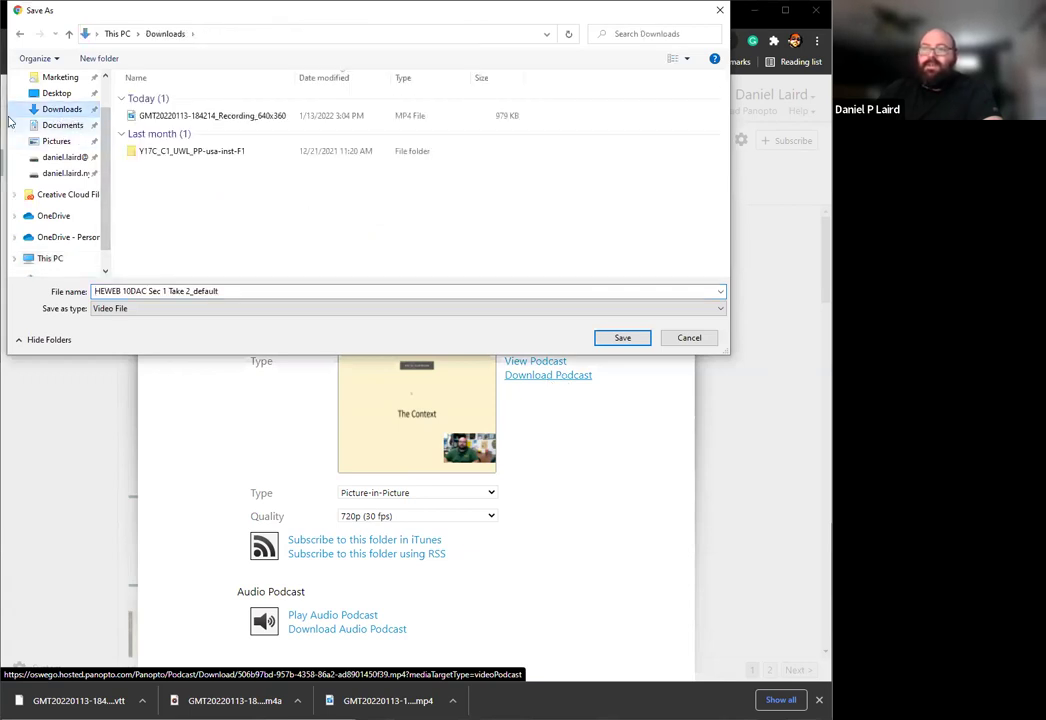
click(619, 341)
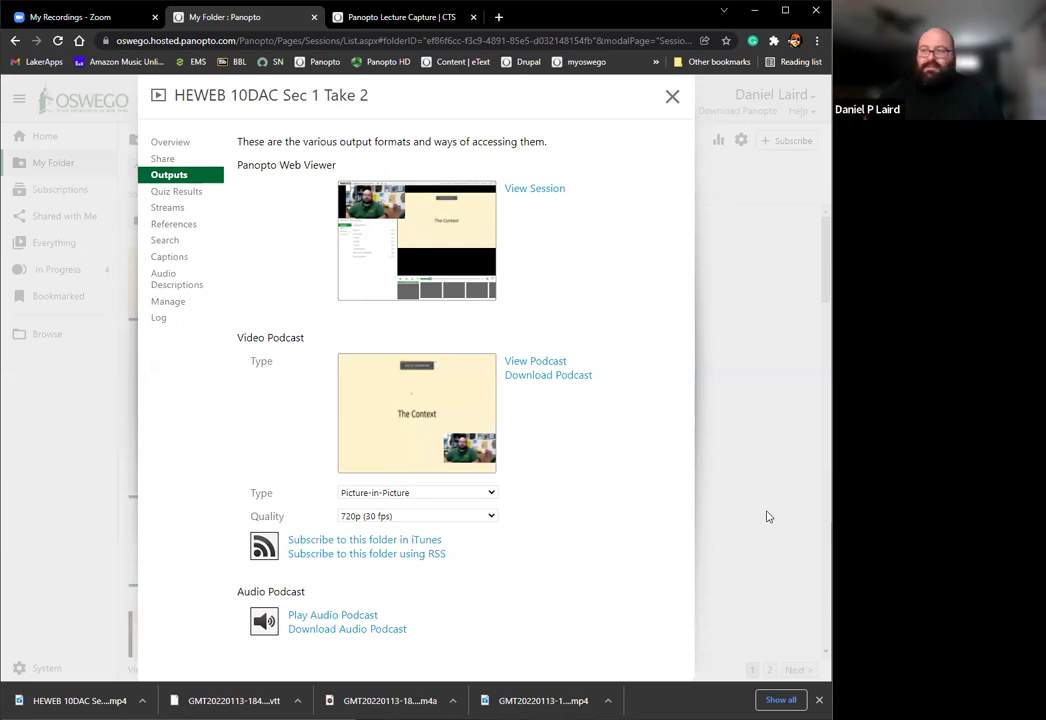
Step: Change the video podcast type to Secondary Video Only and confirm the change
click(483, 495)
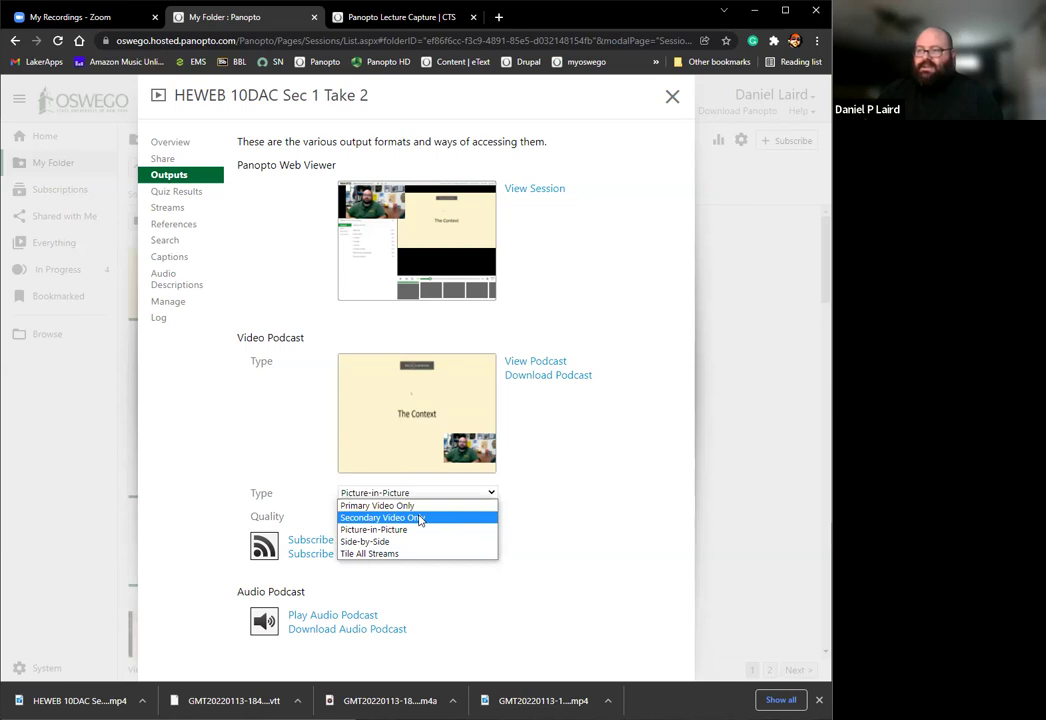
click(442, 518)
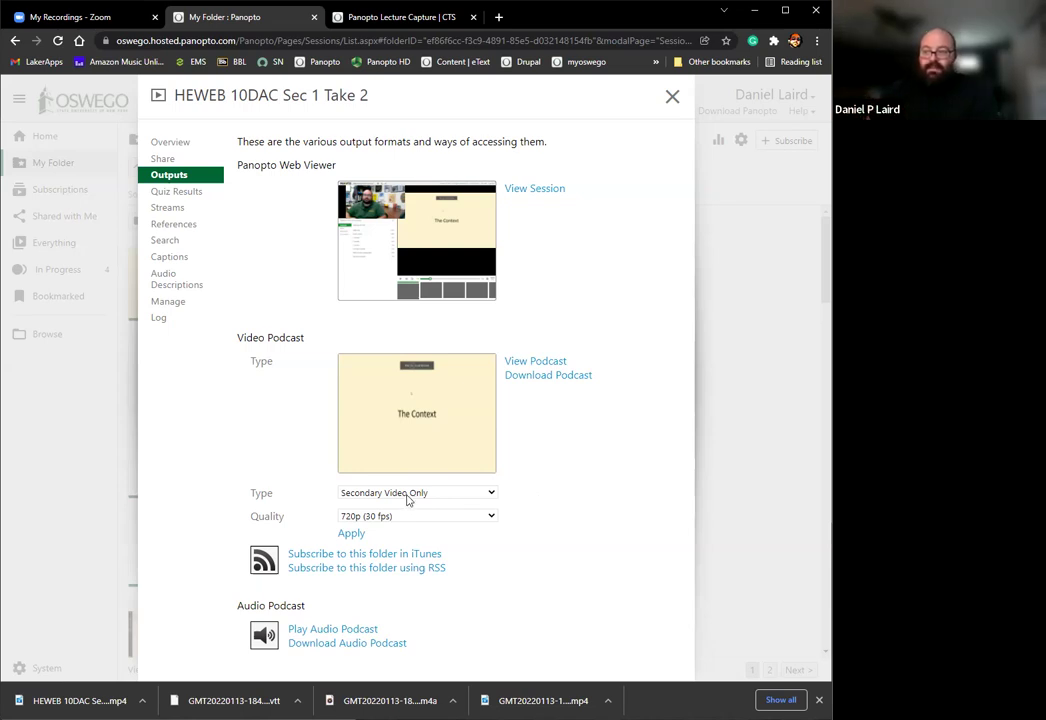
click(350, 535)
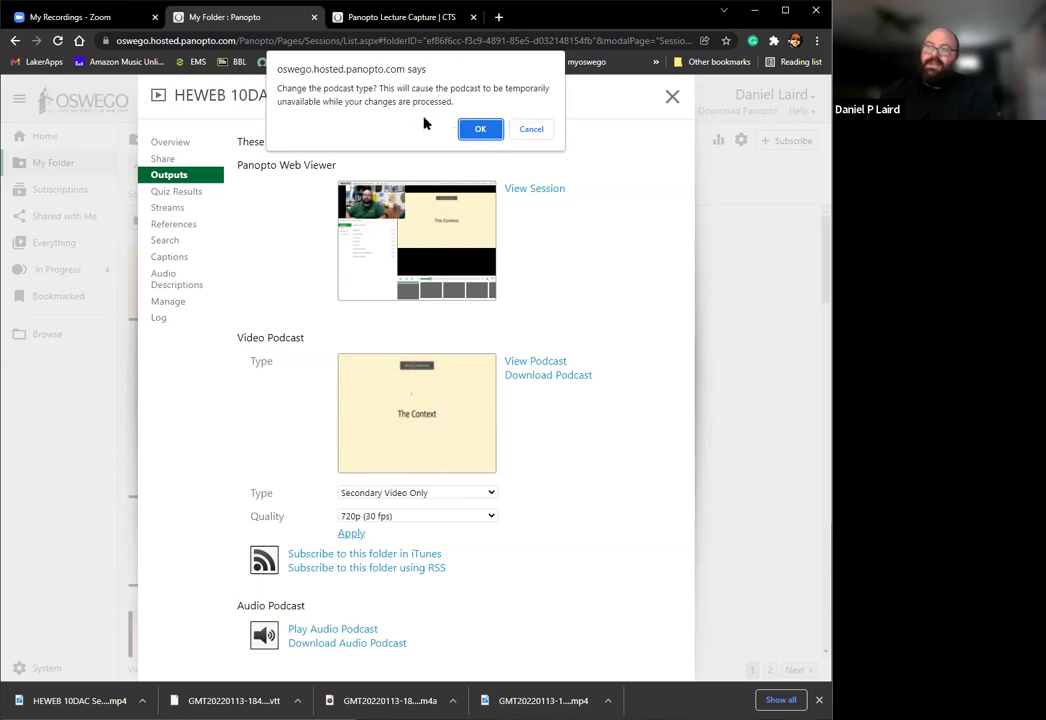
click(480, 130)
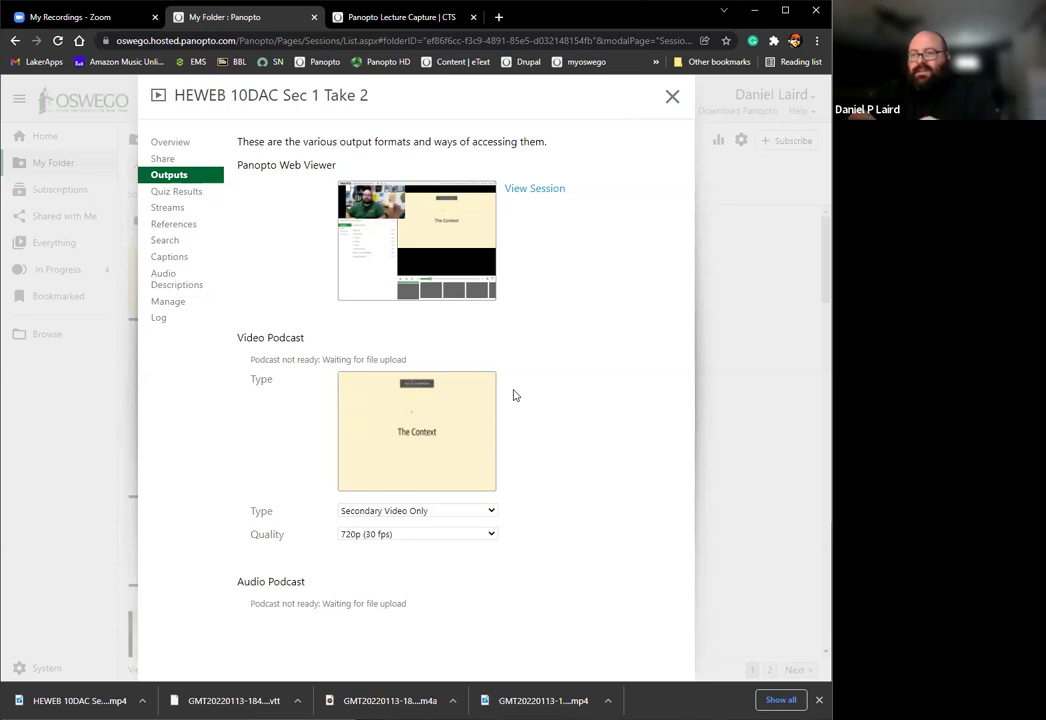
click(491, 535)
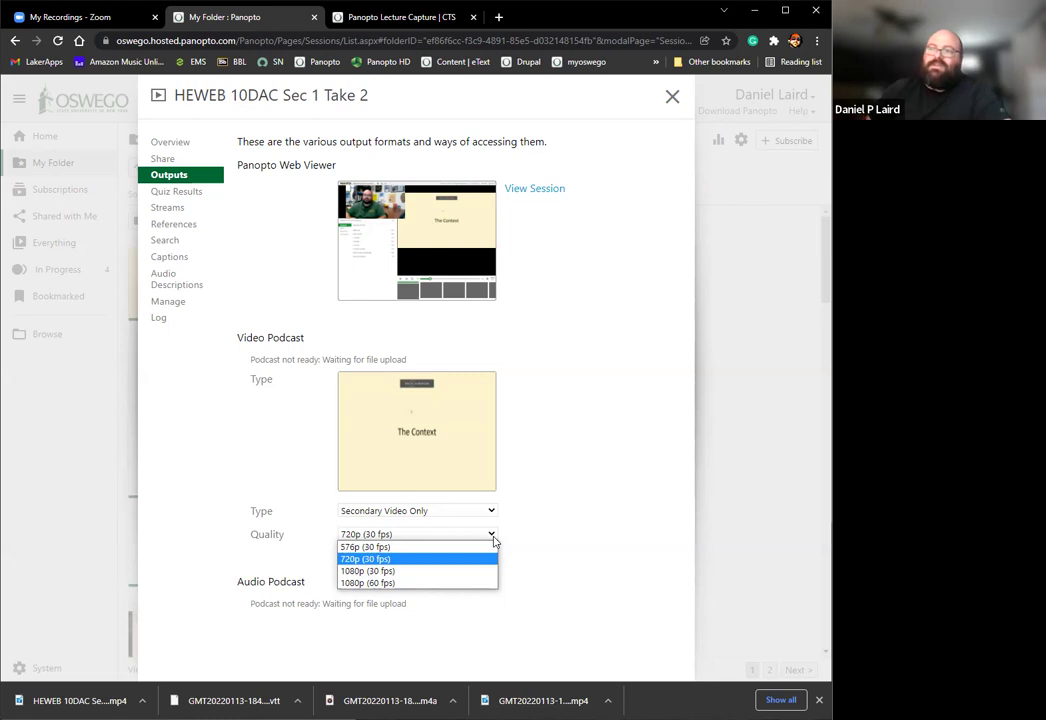
click(166, 266)
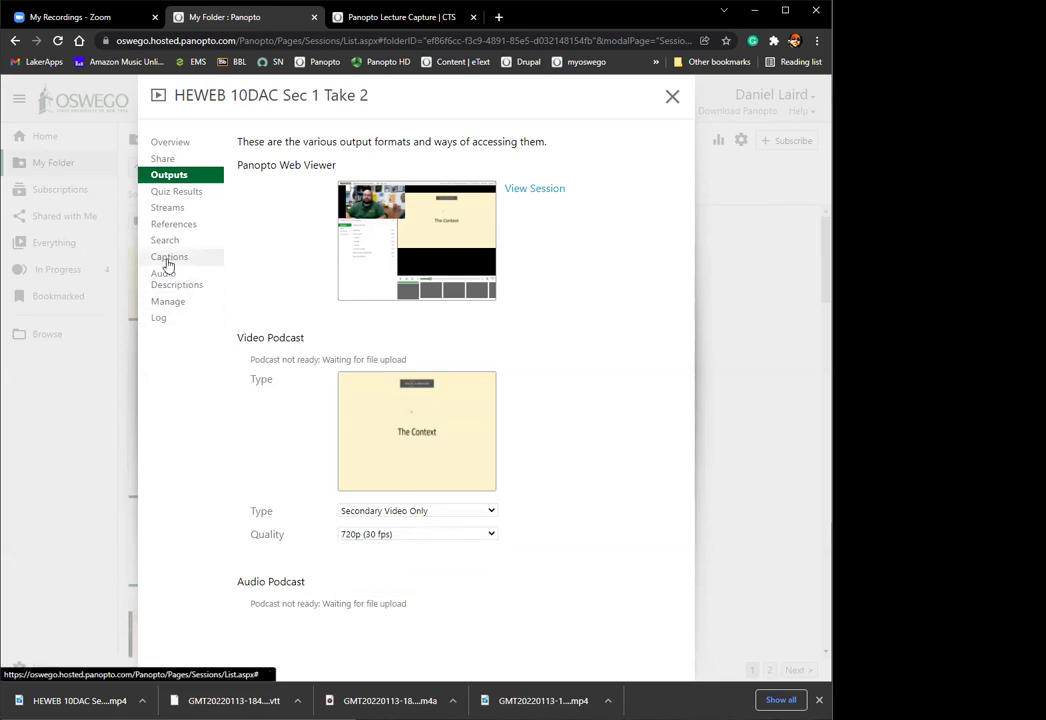
click(170, 266)
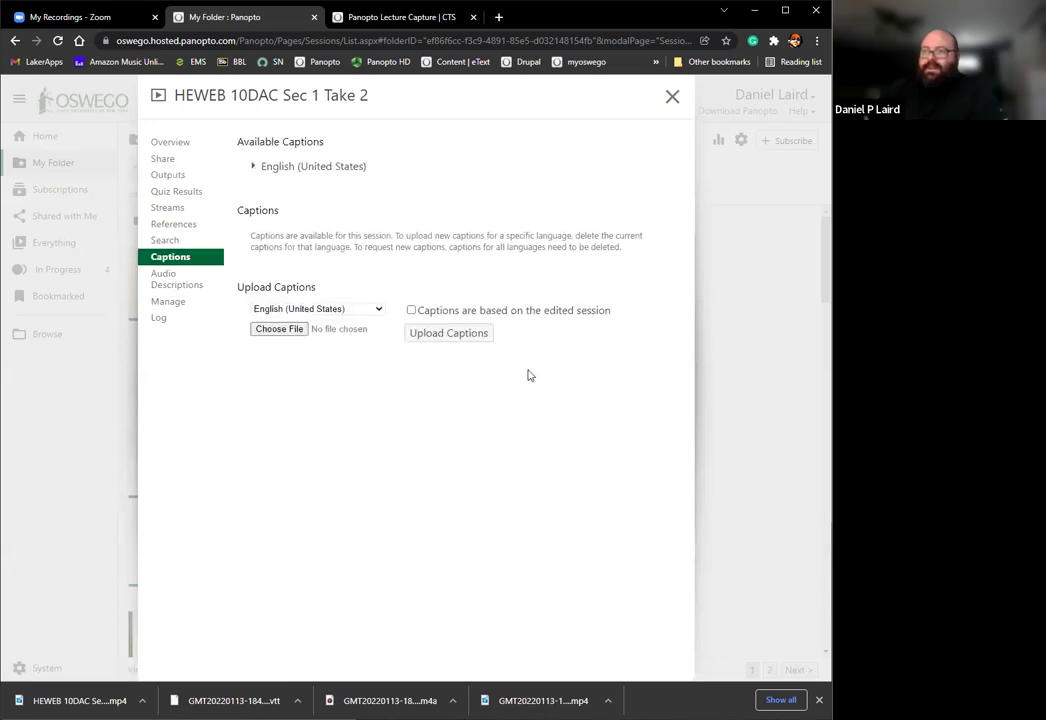
click(253, 167)
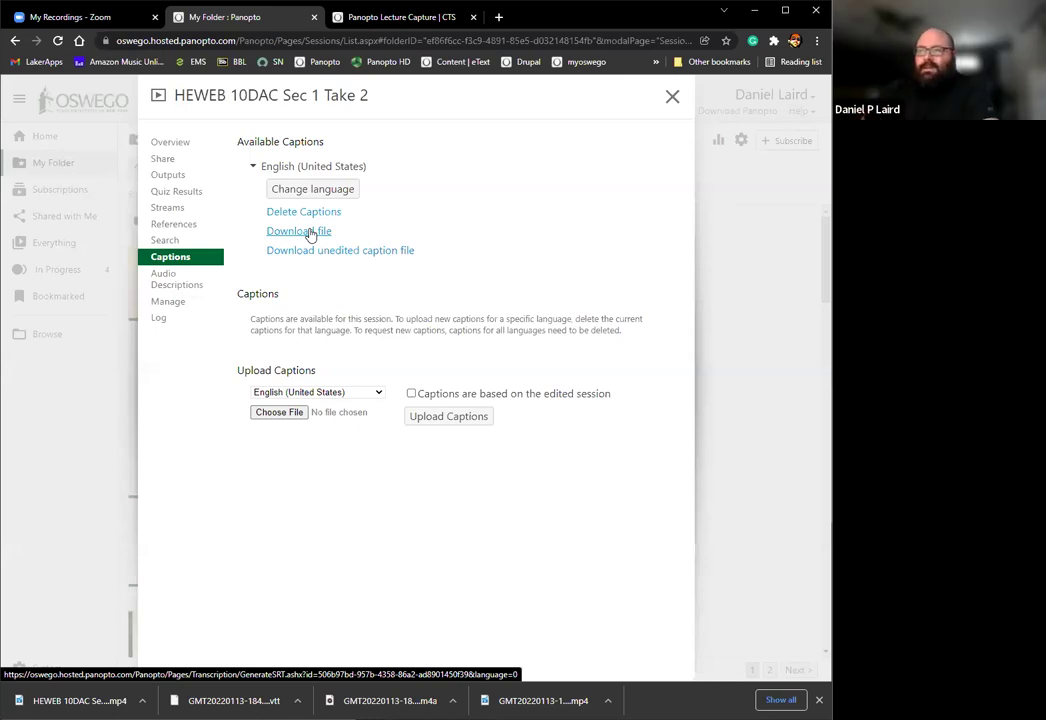
click(160, 177)
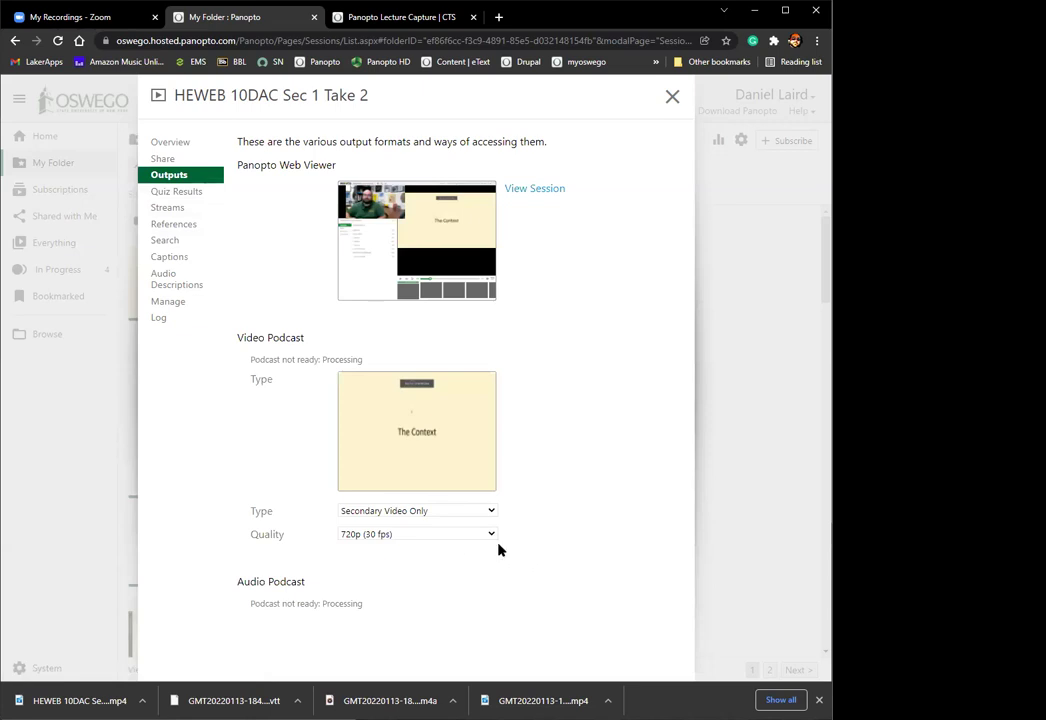
Step: Preview Primary Video Only, then set the podcast type to Side-by-Side at 720p (30 fps)
click(492, 516)
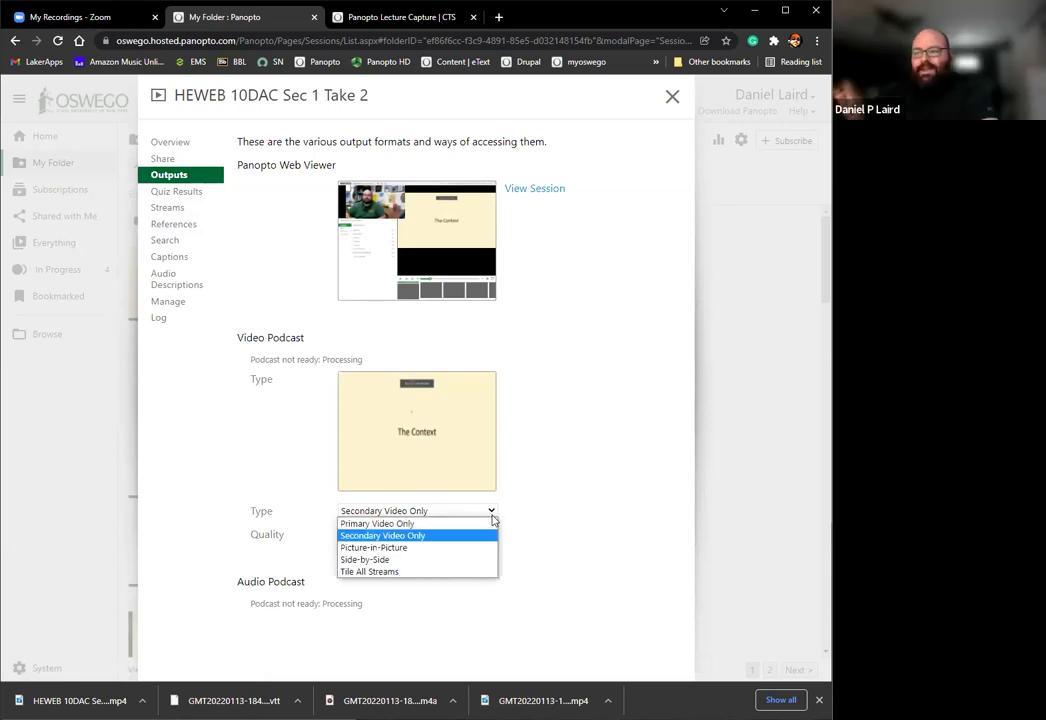
click(381, 523)
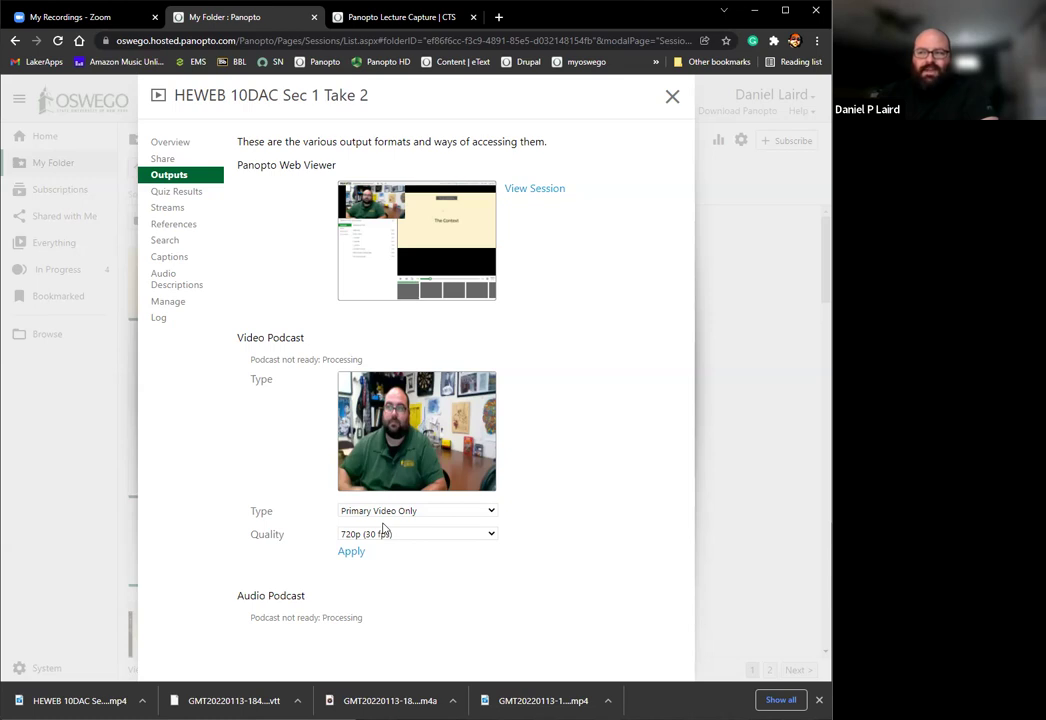
click(412, 511)
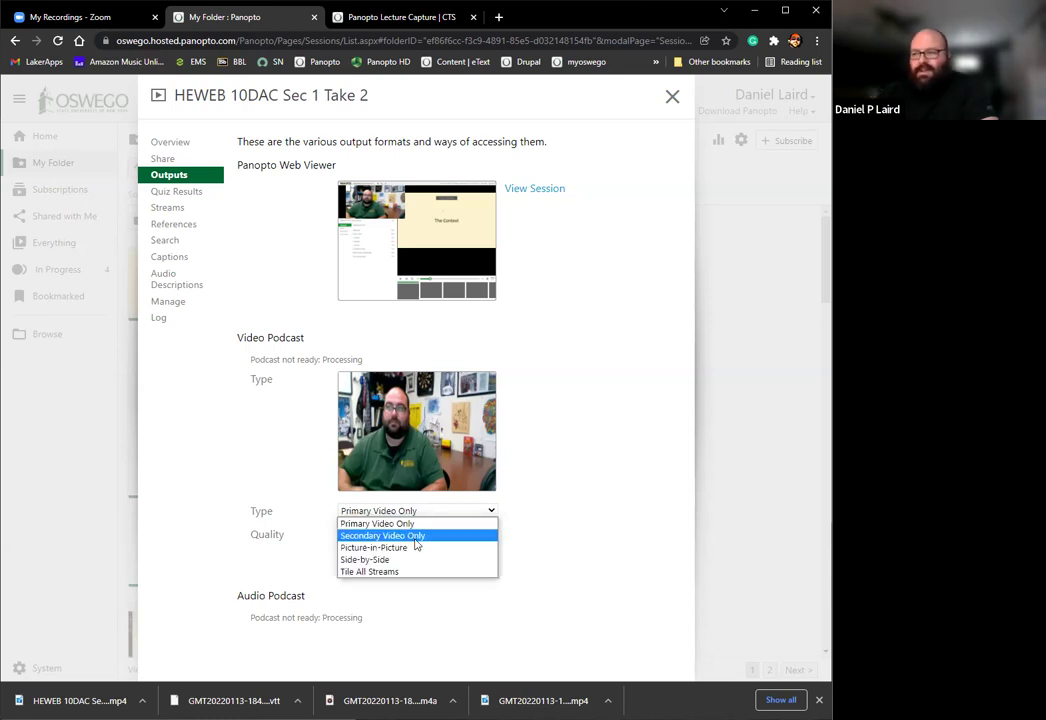
click(400, 559)
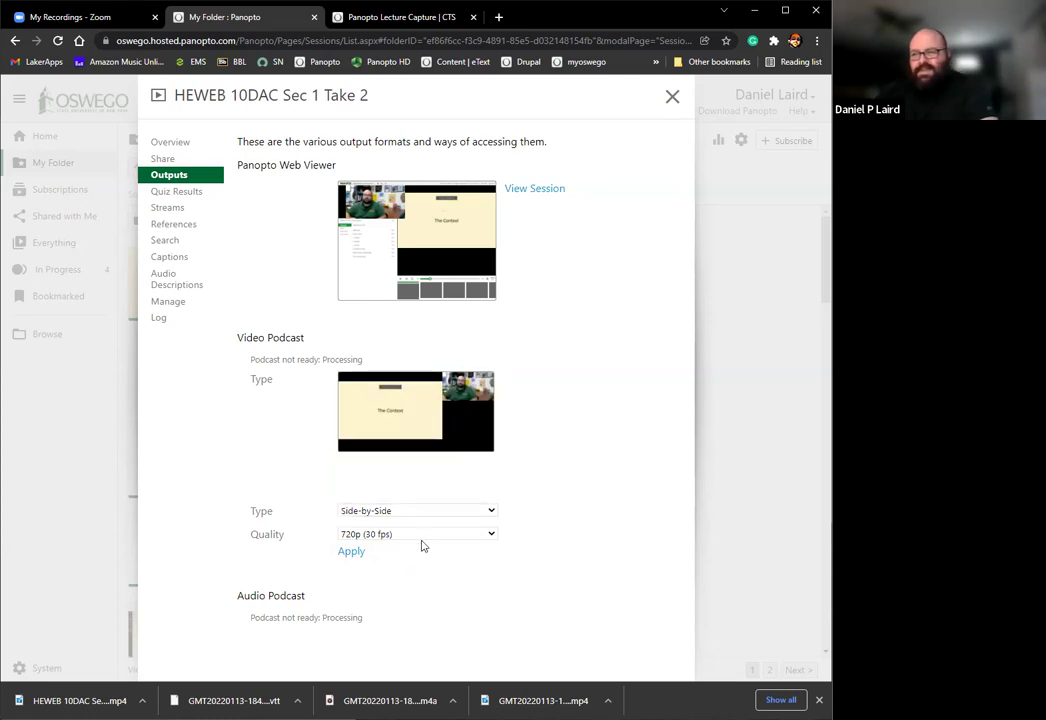
click(417, 509)
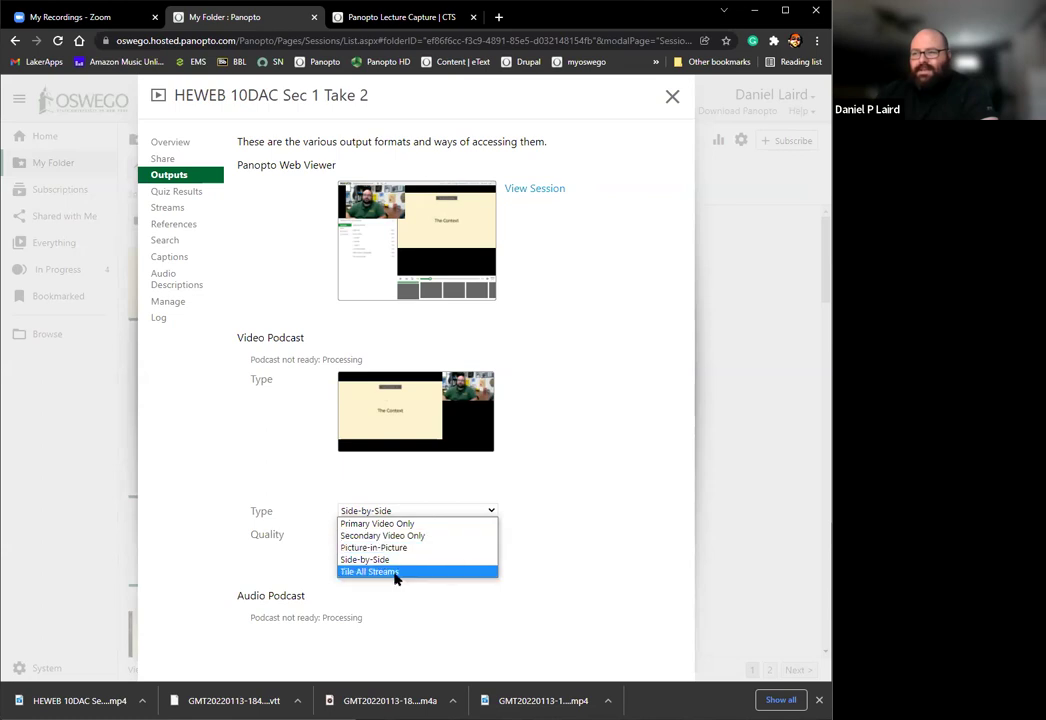
click(557, 495)
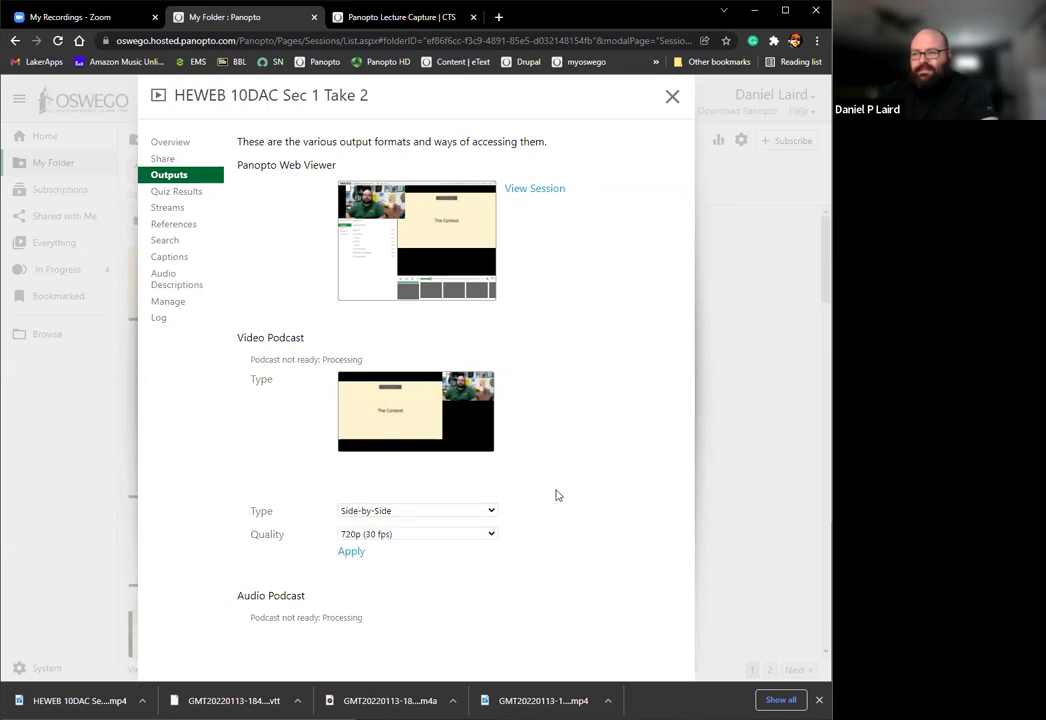